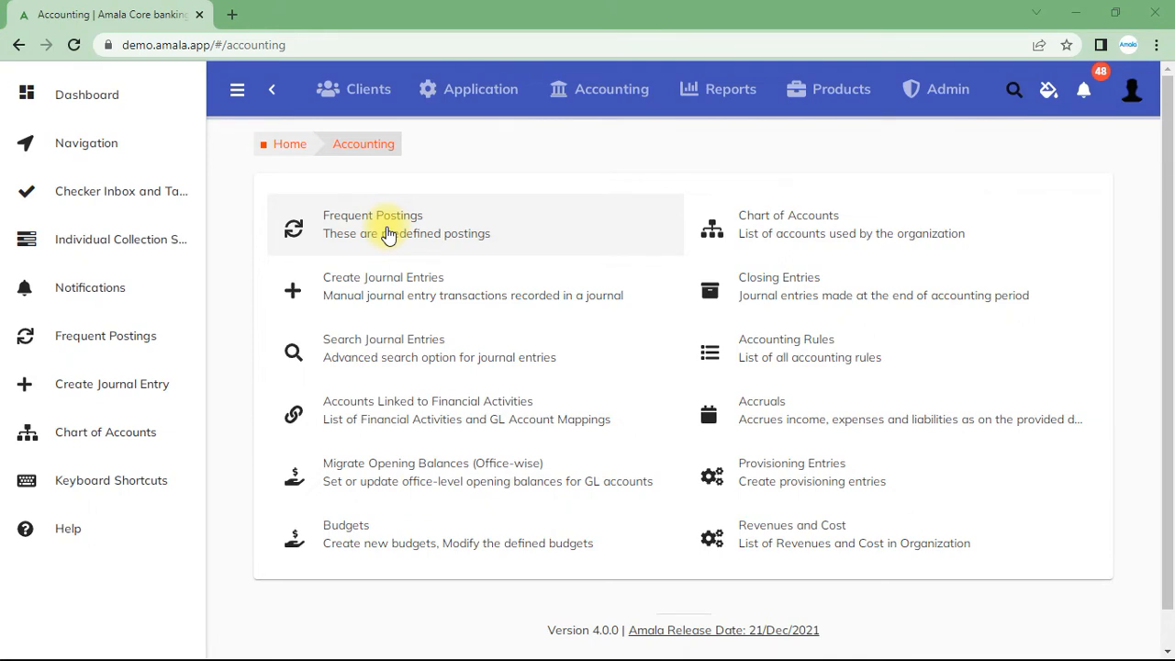
# Start a frequent posting with Head office as the office and Salary entry as the accounting rule
pyautogui.click(388, 233)
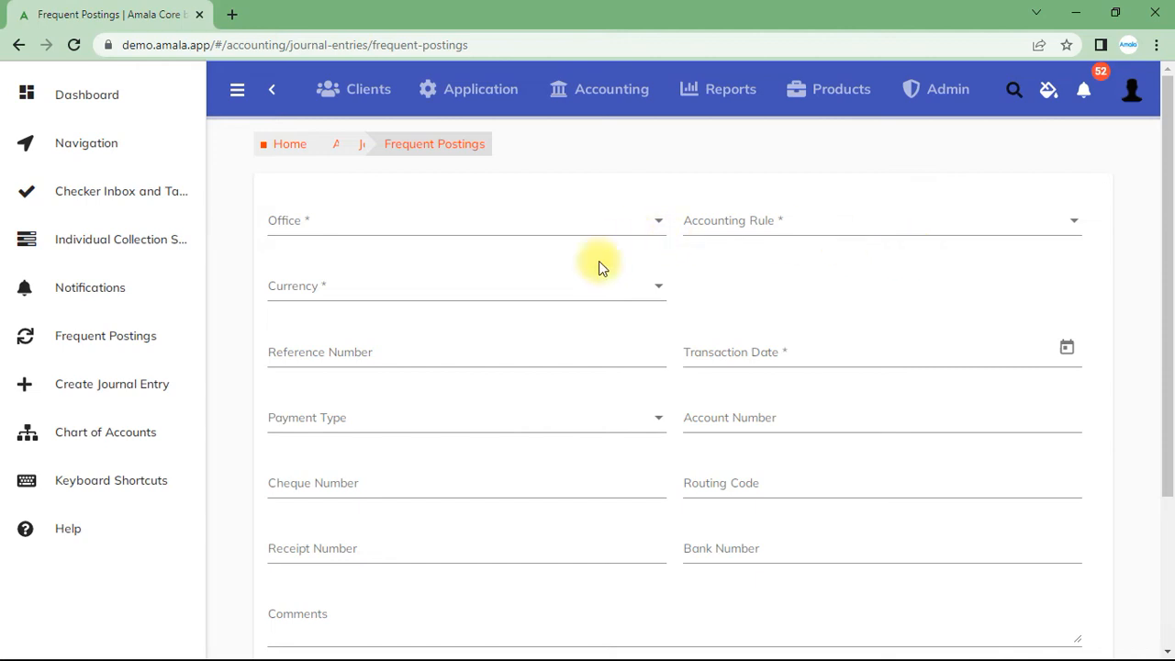
pyautogui.click(655, 225)
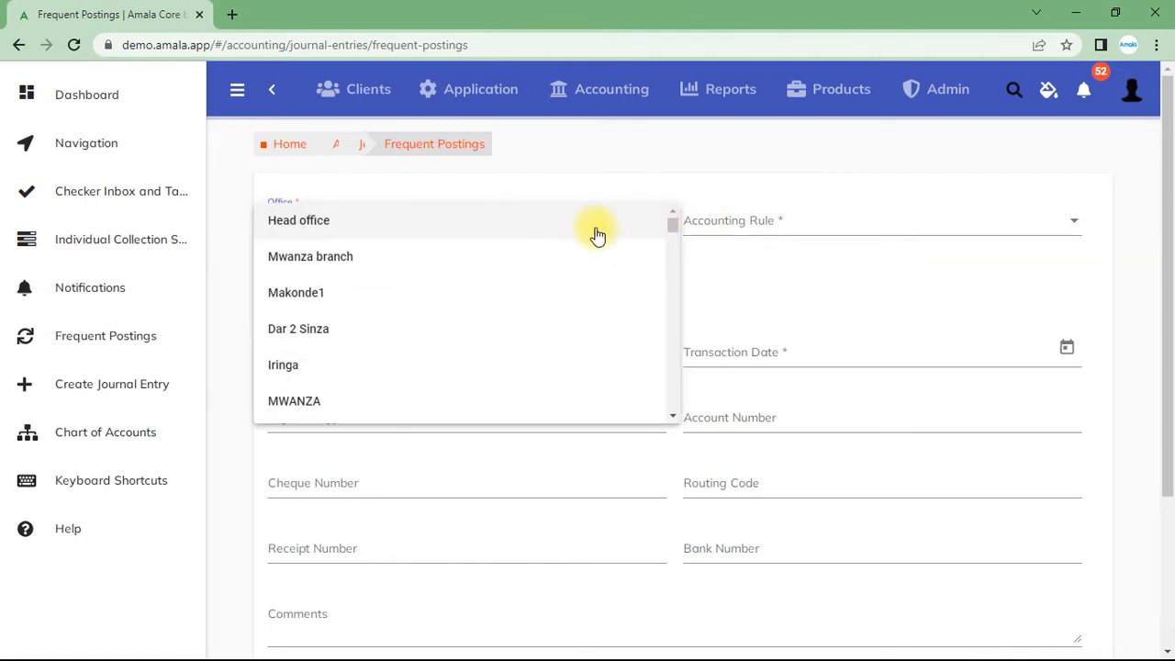
pyautogui.click(382, 234)
pyautogui.click(1071, 228)
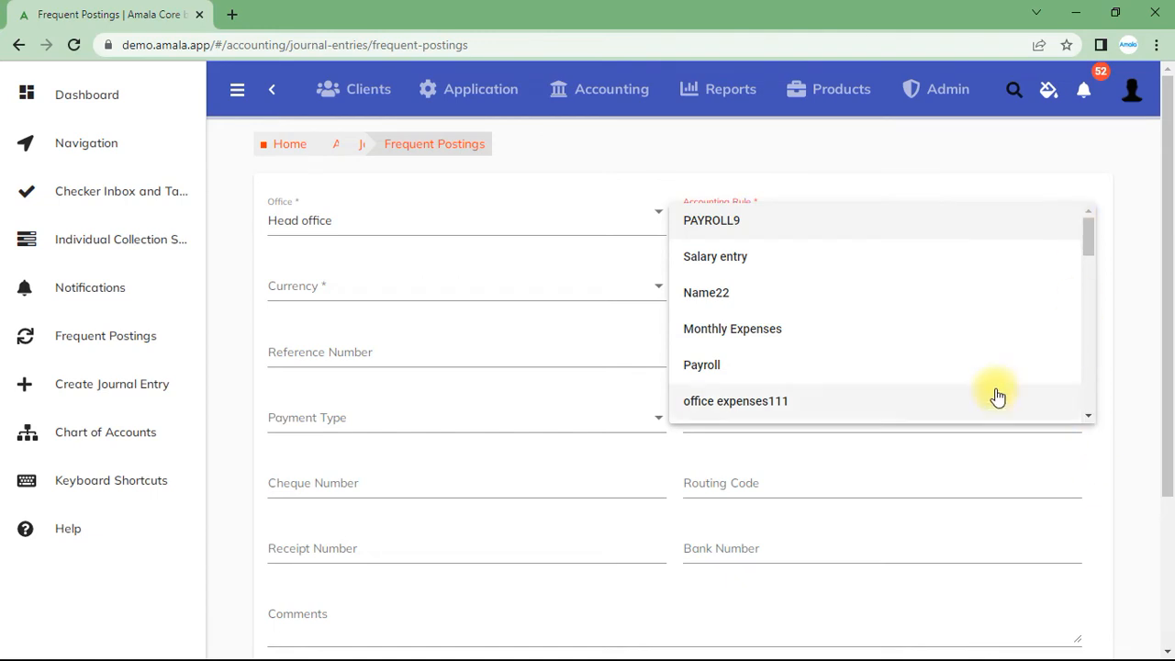
pyautogui.click(713, 262)
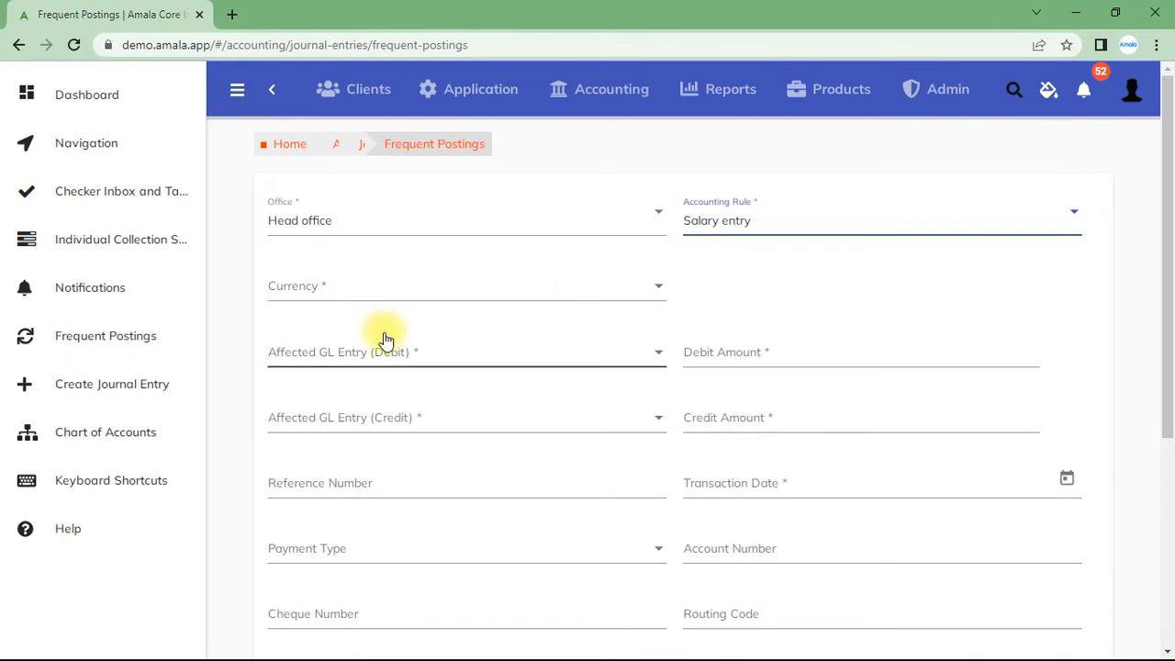
# Set the posting's currency to Tanzanian Shilling [TZS]
pyautogui.click(661, 294)
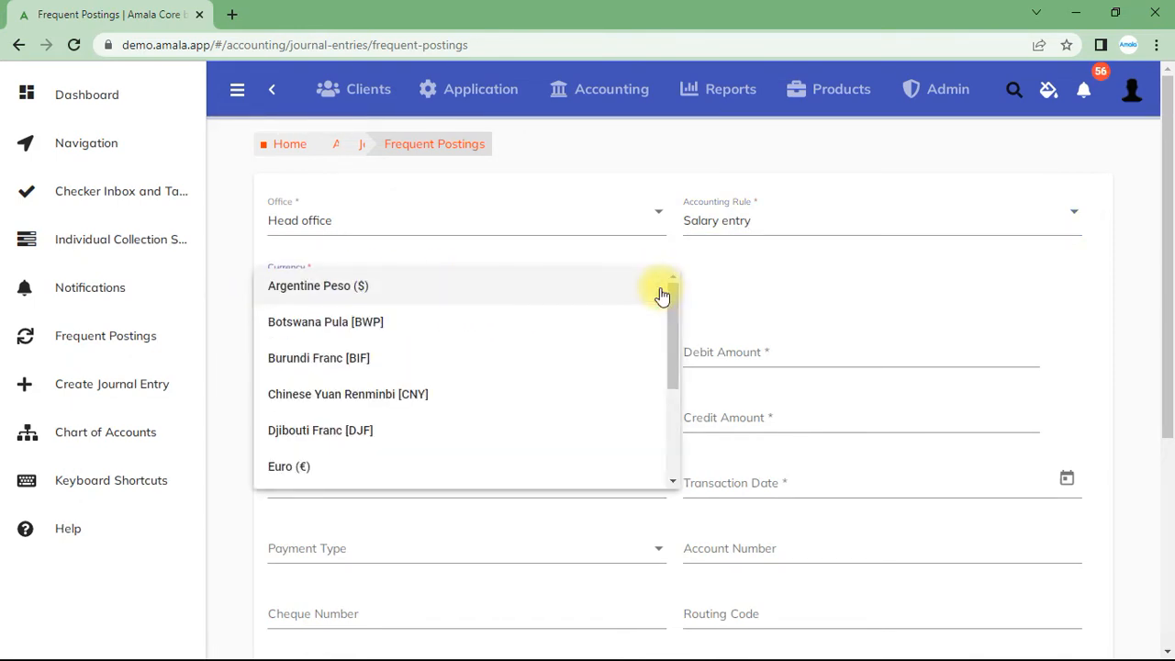
pyautogui.scroll(-2, 577, 373)
pyautogui.click(315, 466)
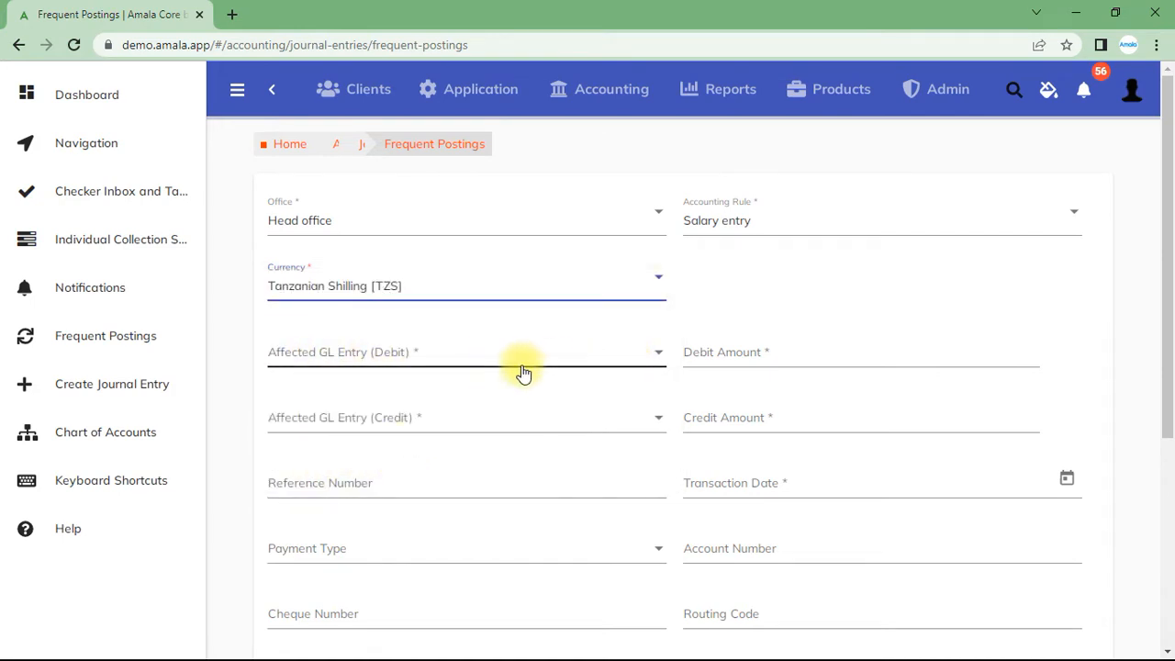
# Set the affected debit GL entry to Wages and salaries and check the available credit GL entry
pyautogui.click(659, 363)
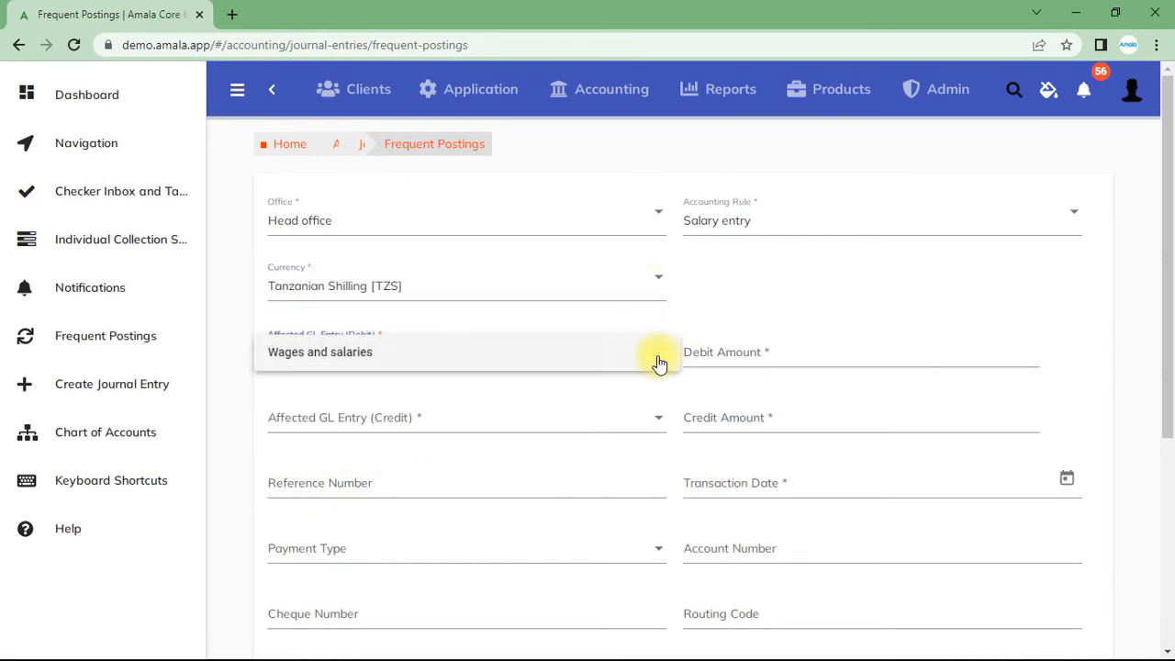
pyautogui.click(350, 366)
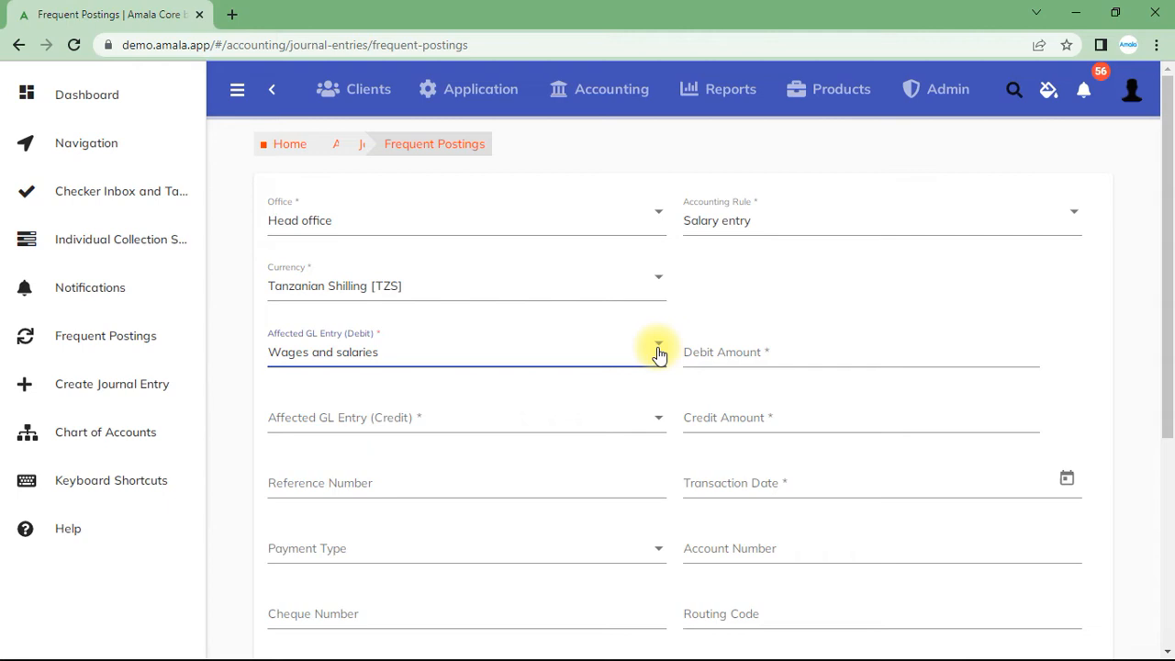
pyautogui.click(657, 410)
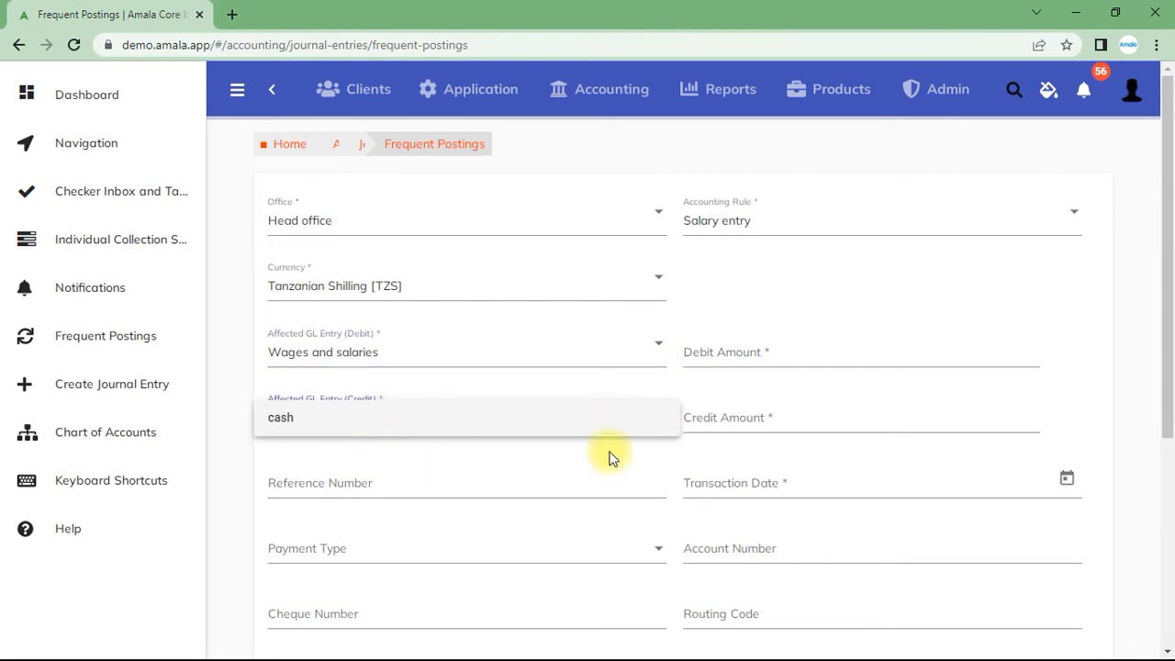
pyautogui.click(713, 385)
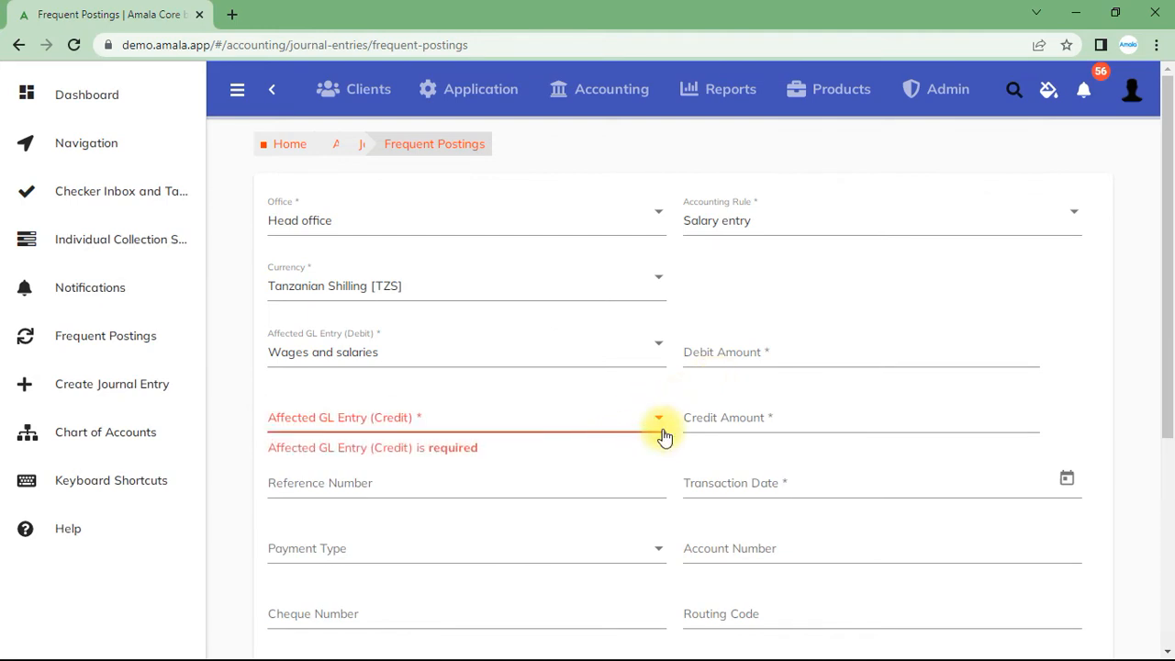
pyautogui.click(659, 416)
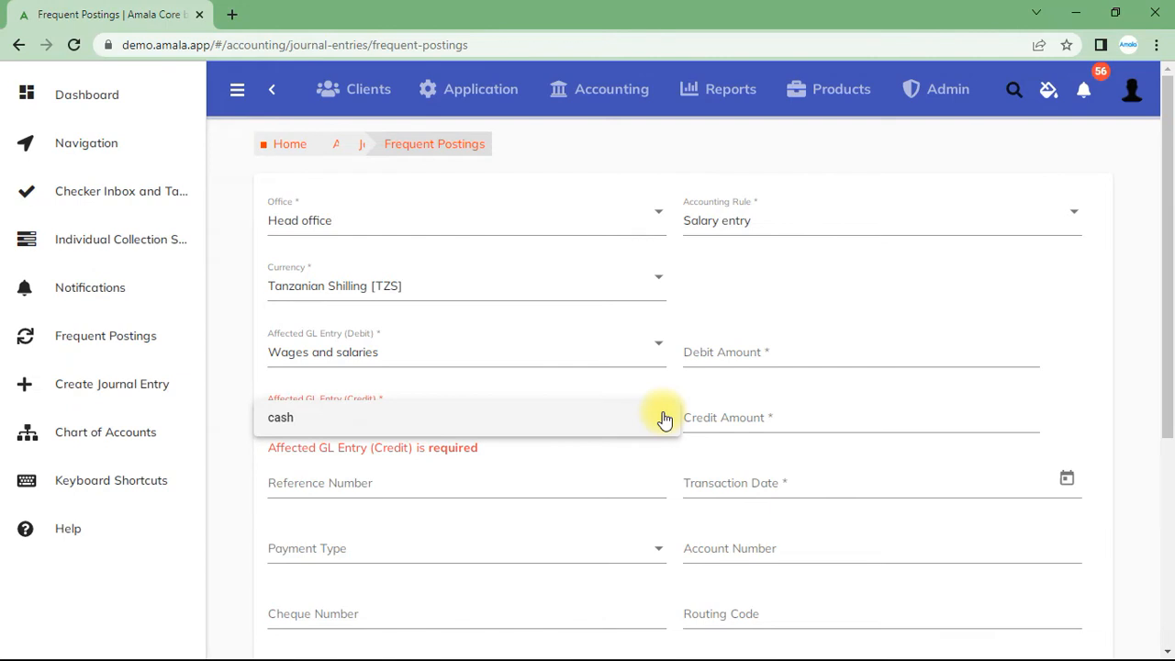
pyautogui.click(664, 418)
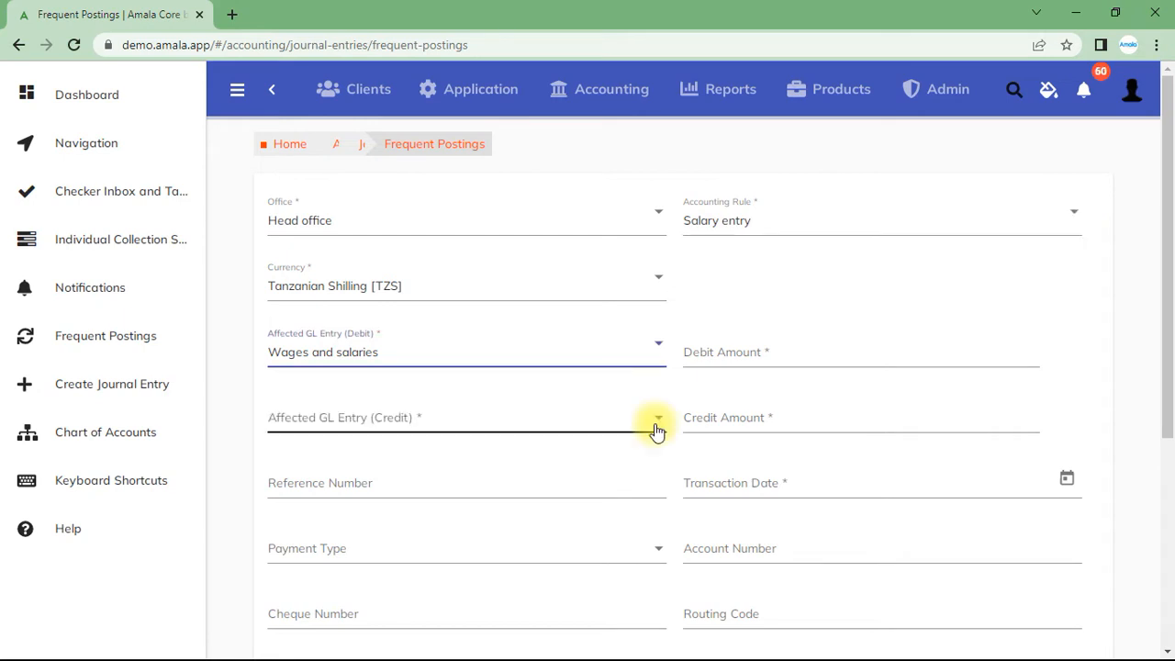
pyautogui.click(656, 430)
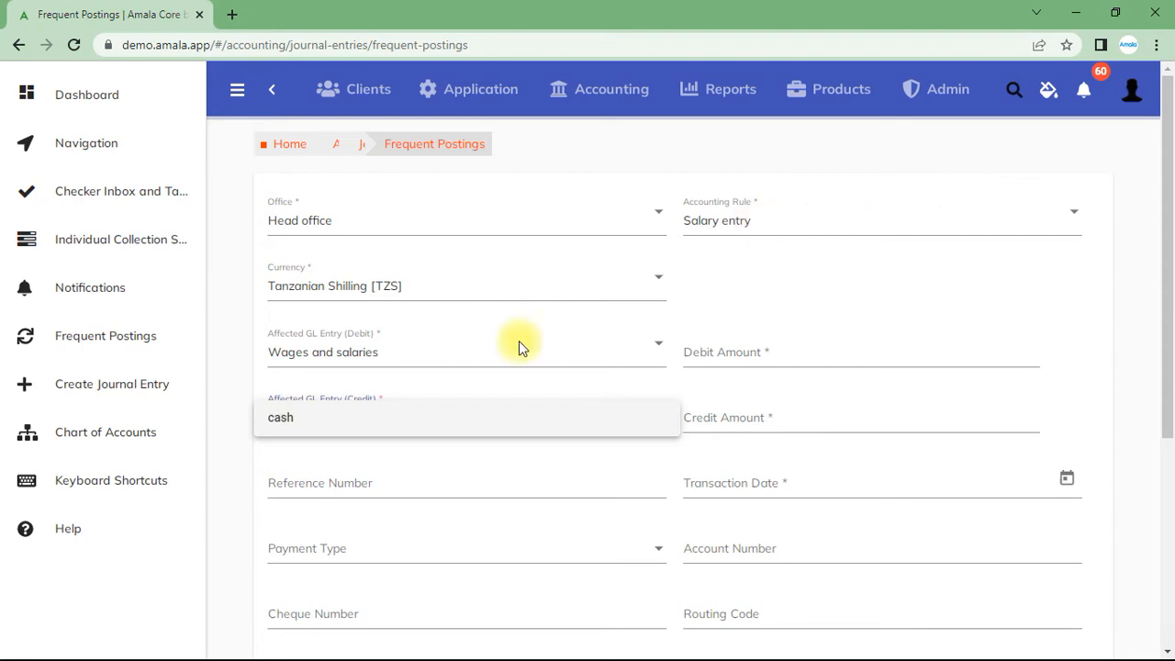
pyautogui.click(1075, 215)
# Change the accounting rule of the posting to Salary entry1
pyautogui.click(1074, 219)
pyautogui.click(1088, 379)
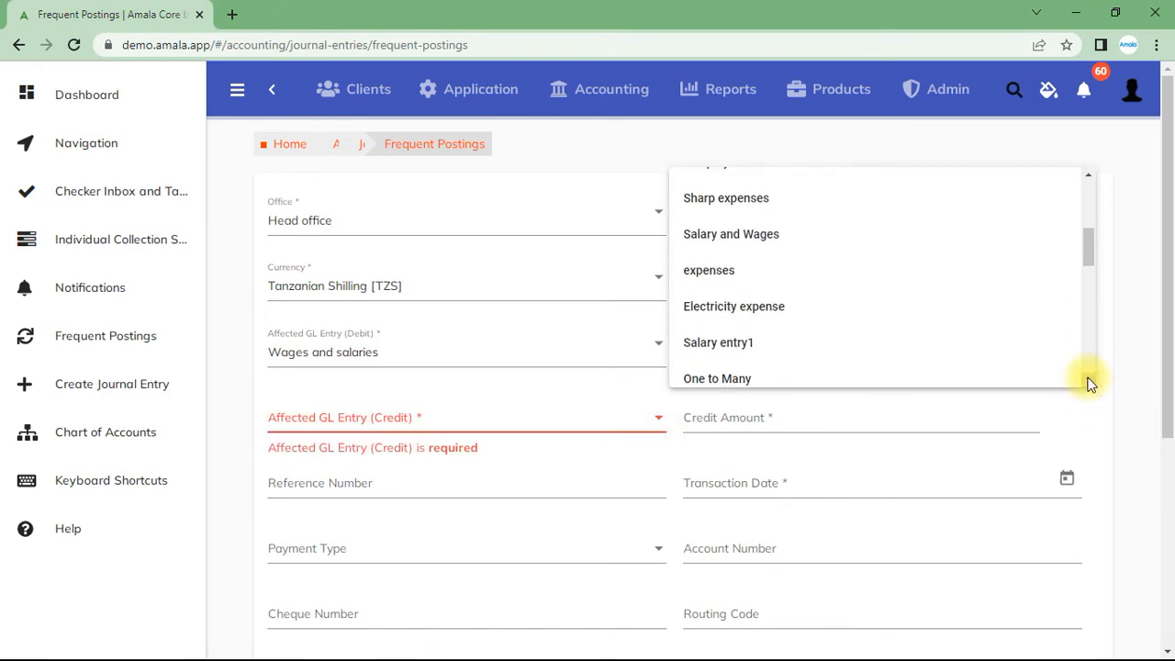
pyautogui.click(762, 346)
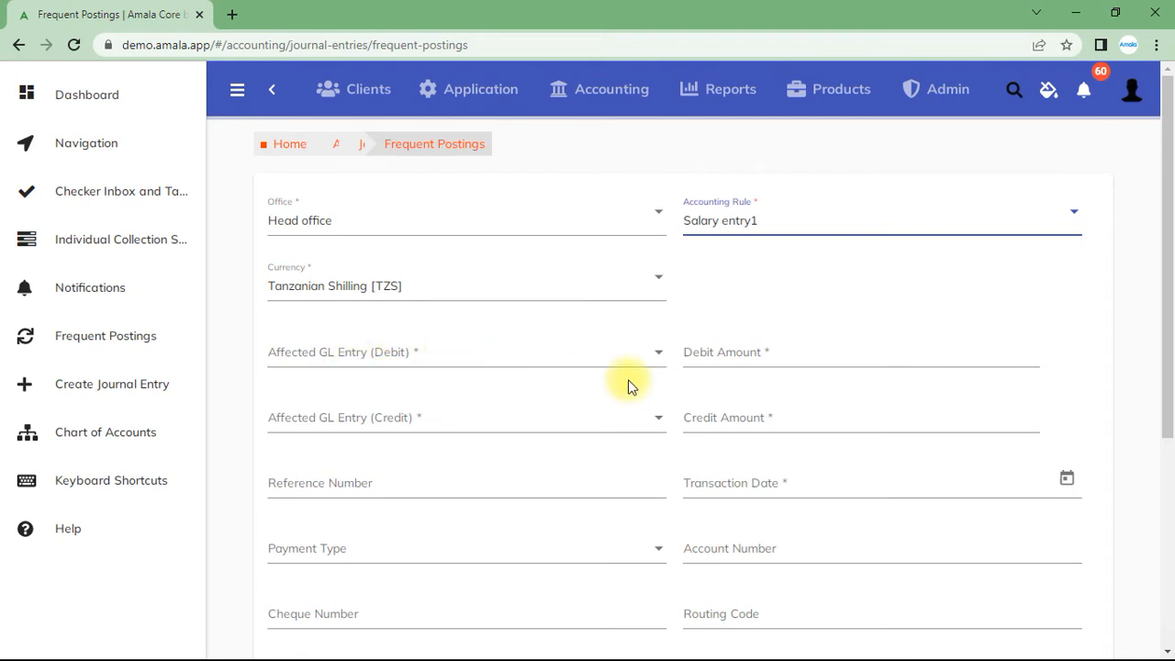
# Set the affected GL entries to Salaries&Wages for the debit and Bank acc 1 for the credit
pyautogui.click(658, 356)
pyautogui.click(321, 364)
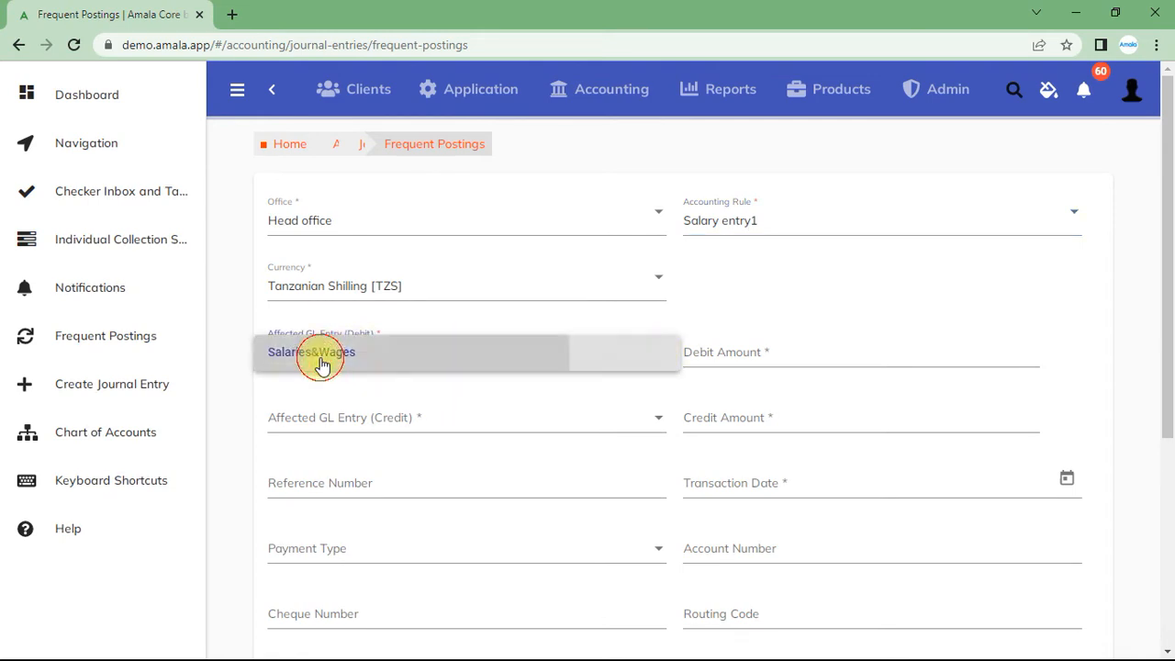
pyautogui.click(661, 426)
pyautogui.click(290, 423)
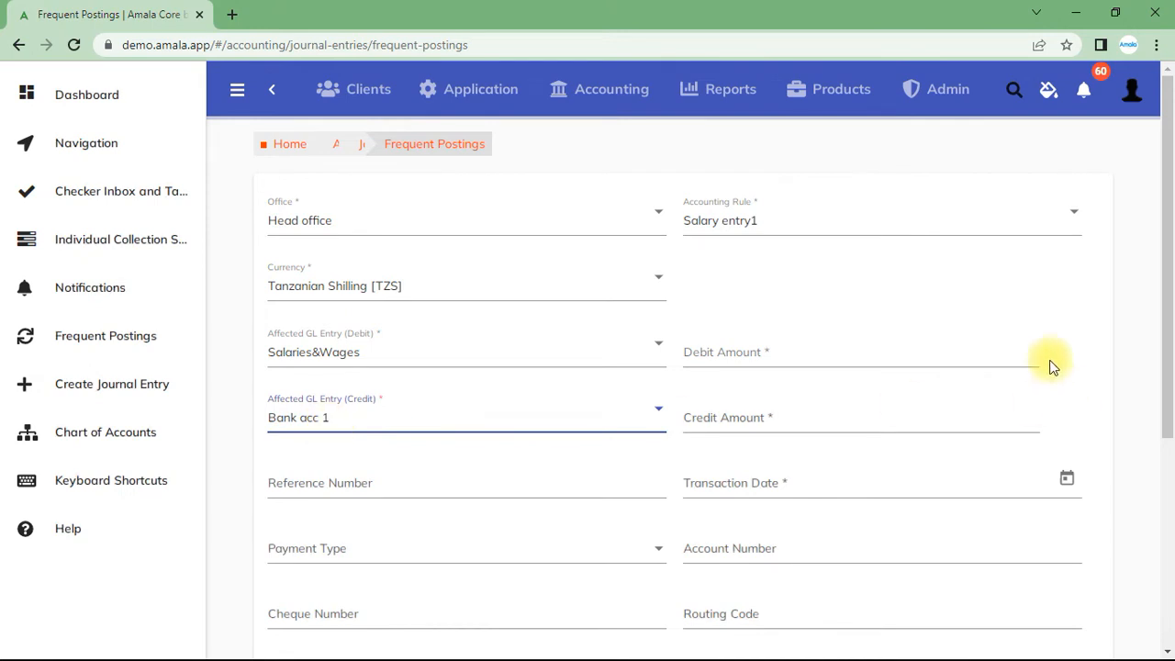
# Enter 50,000 as both the debit amount and the credit amount
pyautogui.click(823, 350)
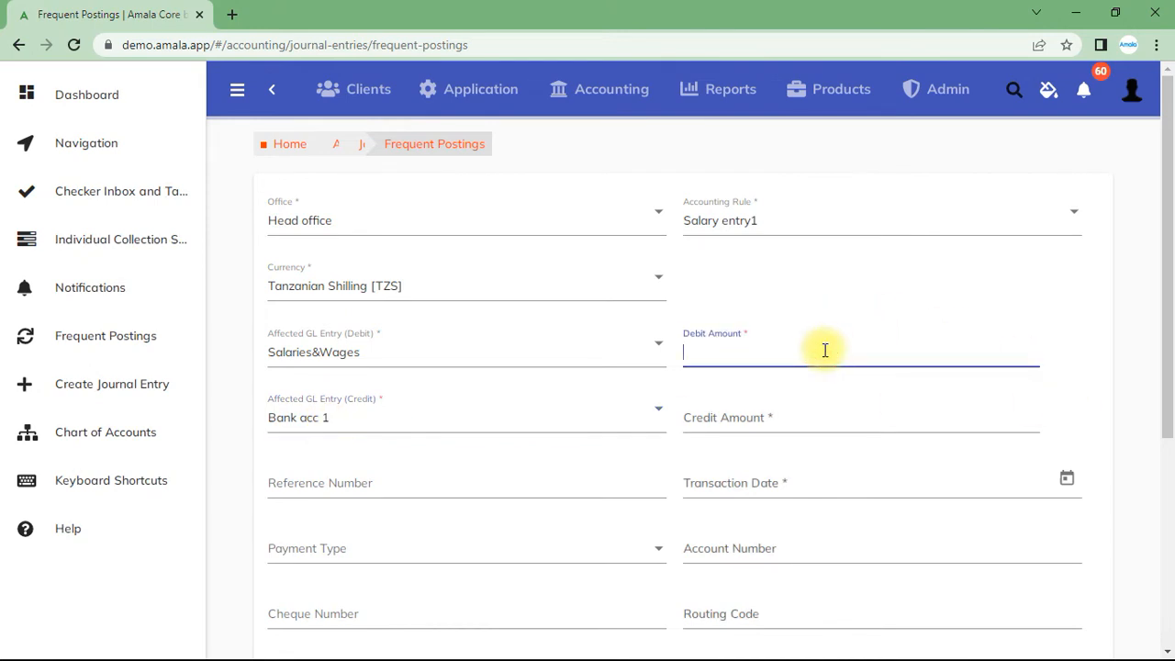
pyautogui.write('500000')
pyautogui.press('BackSpace')
pyautogui.click(818, 410)
pyautogui.write('500000')
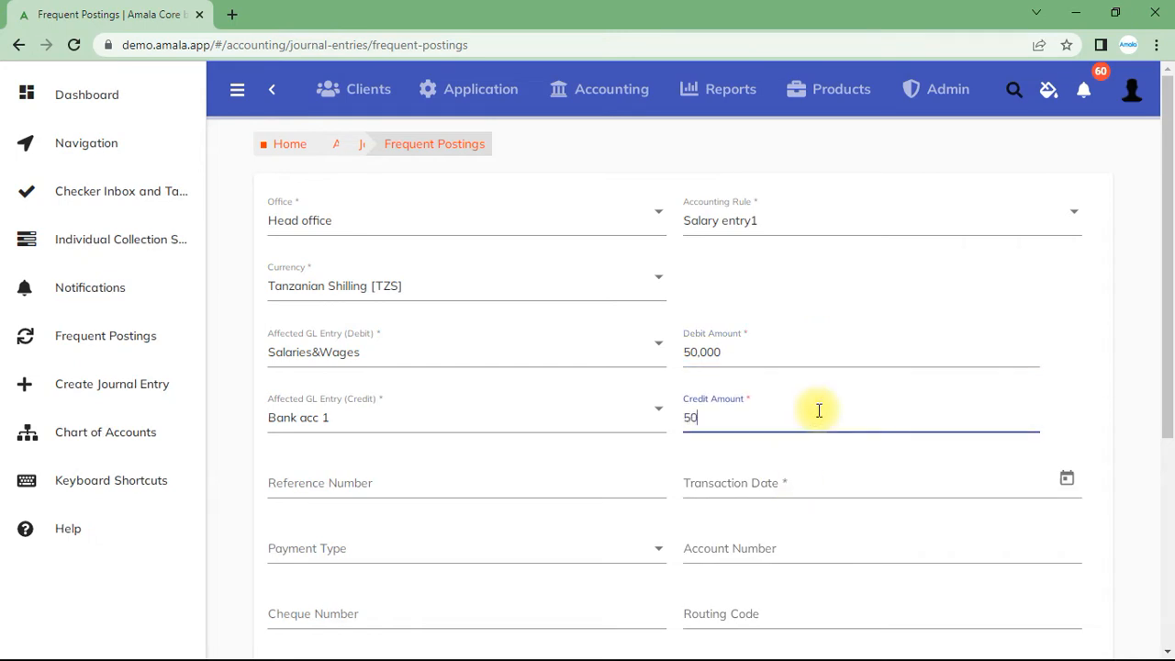
pyautogui.press('BackSpace')
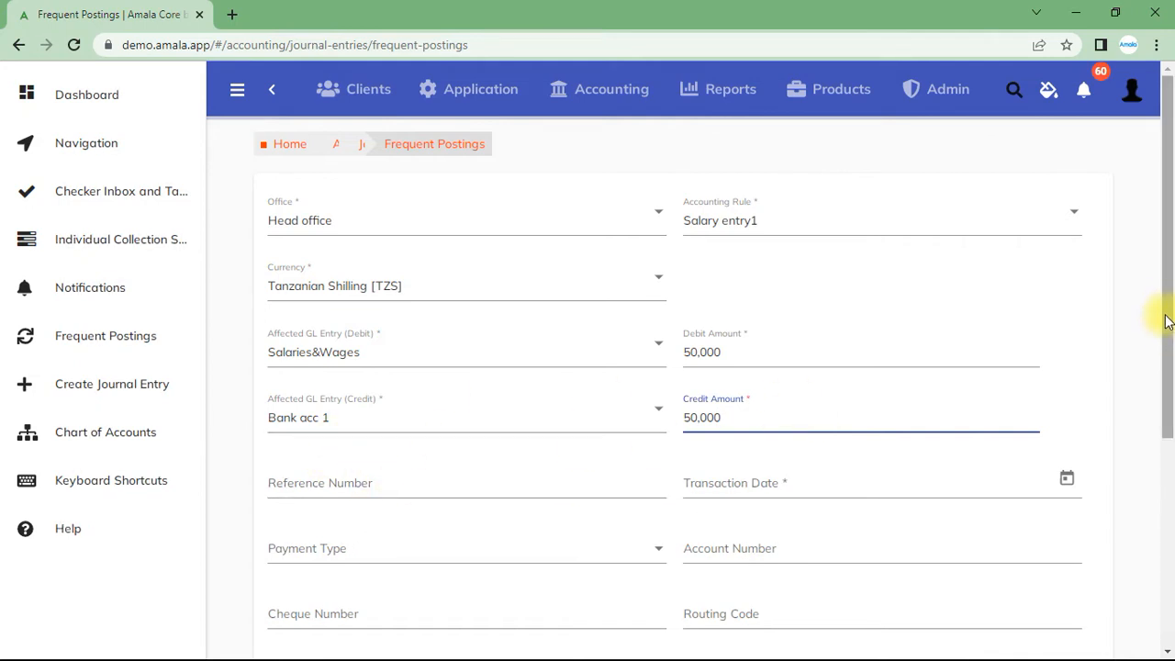
# Set the transaction date to 5/27/2022 and submit the frequent posting
pyautogui.scroll(-1, 1161, 349)
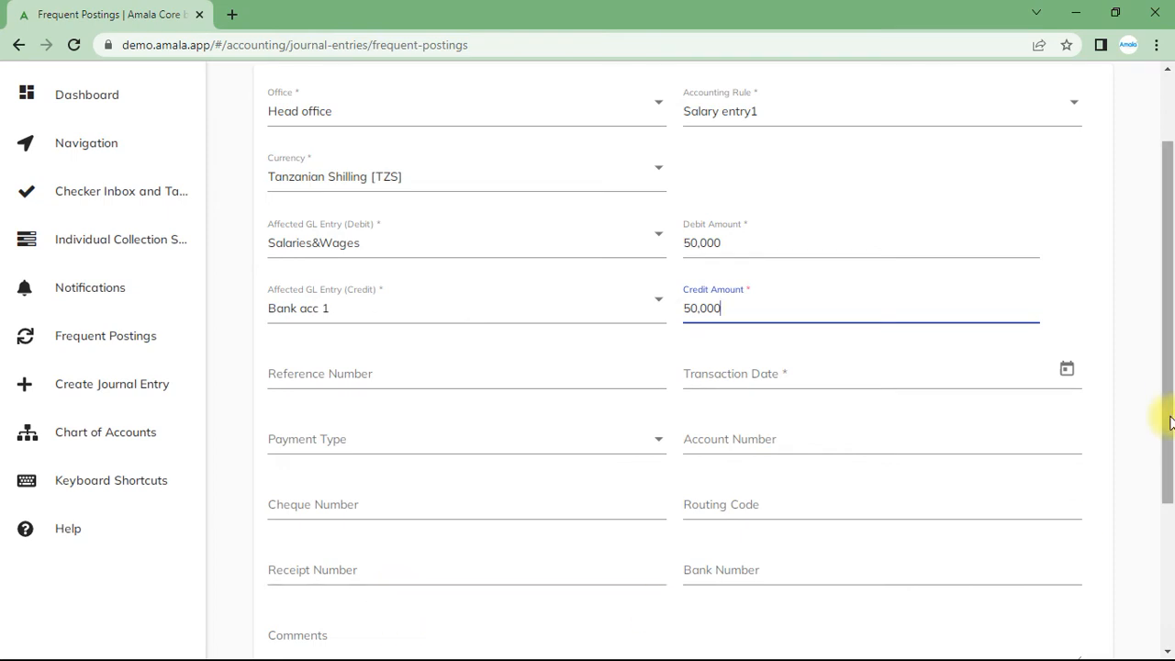
pyautogui.moveTo(1170, 423); pyautogui.dragTo(1167, 438)
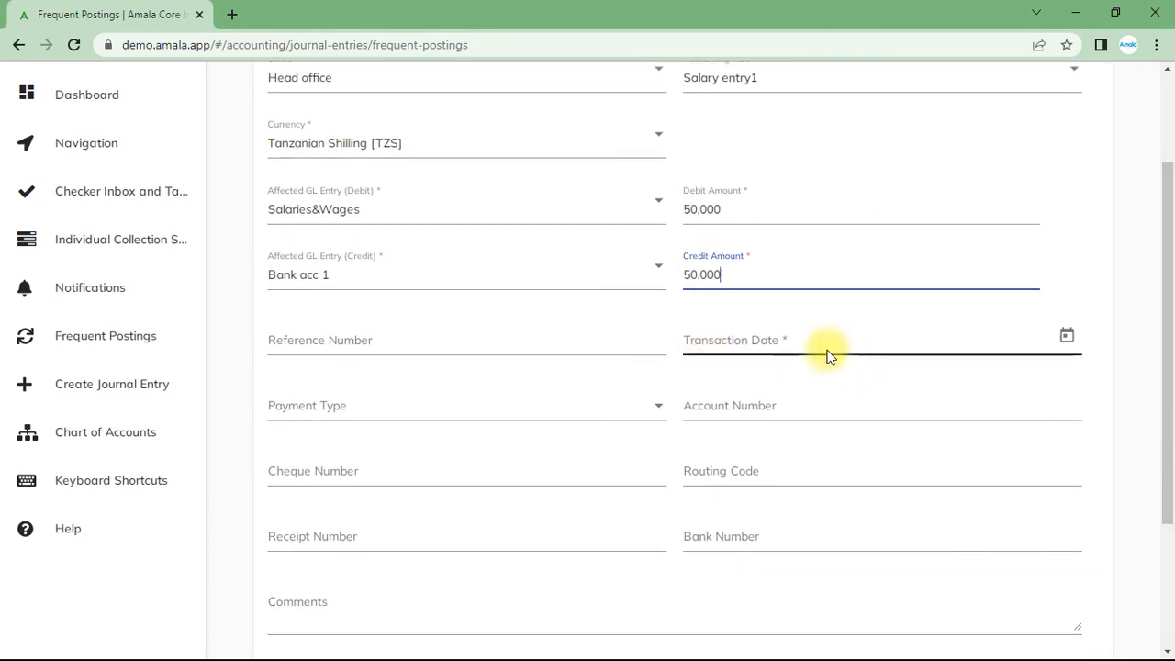
pyautogui.click(1069, 340)
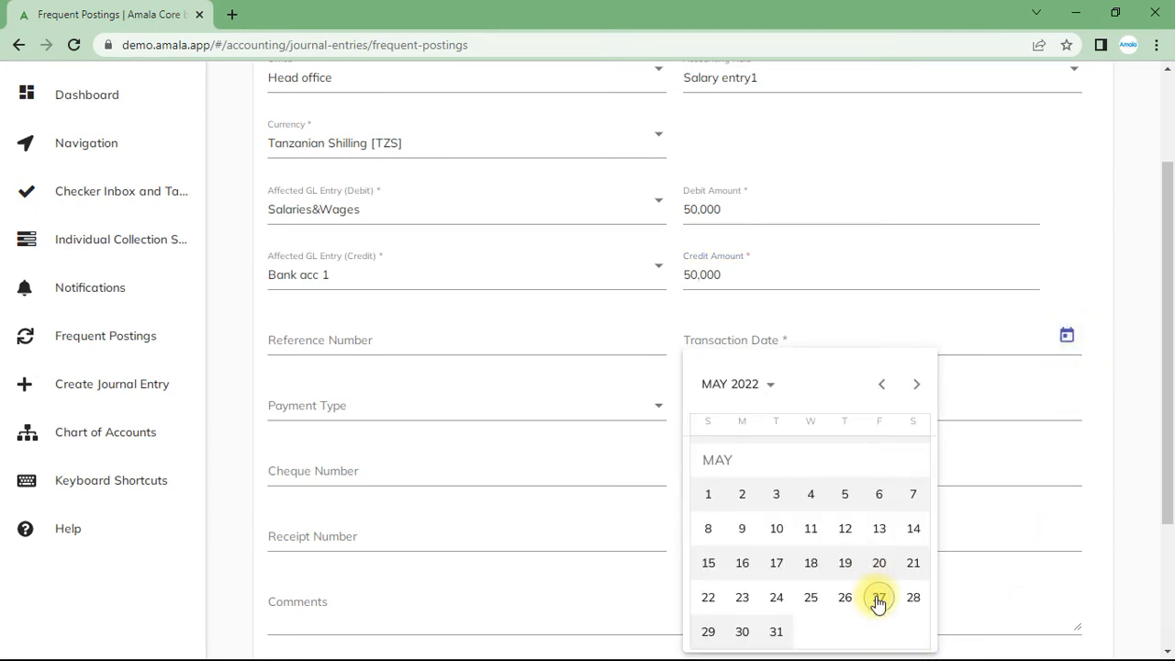
pyautogui.click(879, 598)
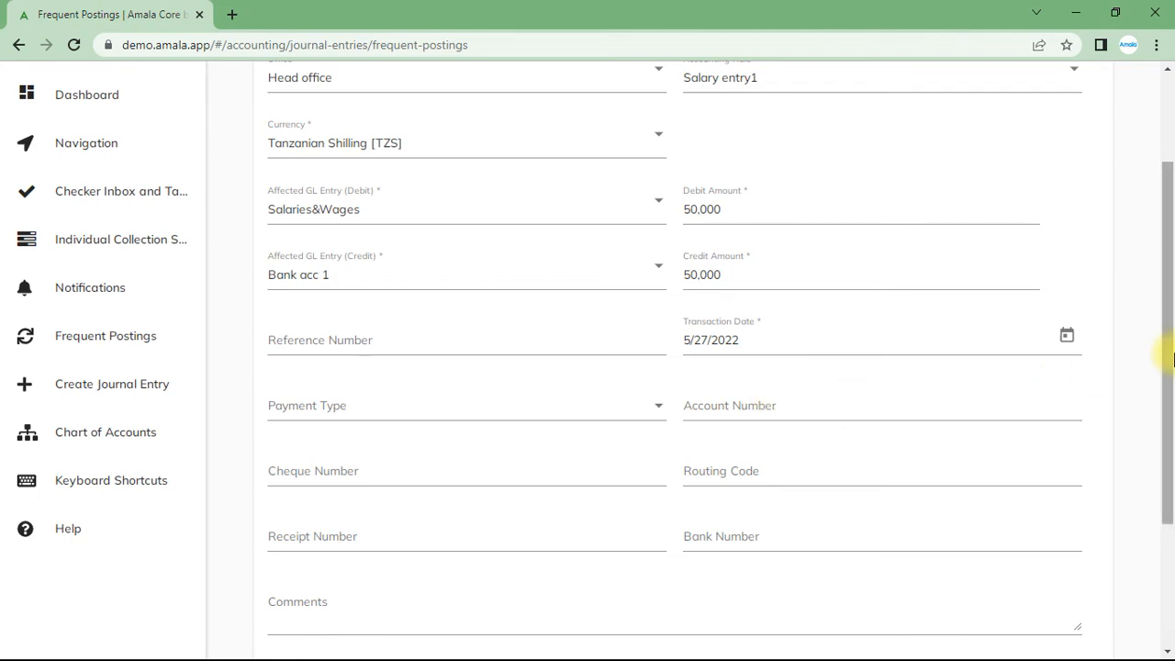
pyautogui.moveTo(1173, 359); pyautogui.dragTo(1172, 429)
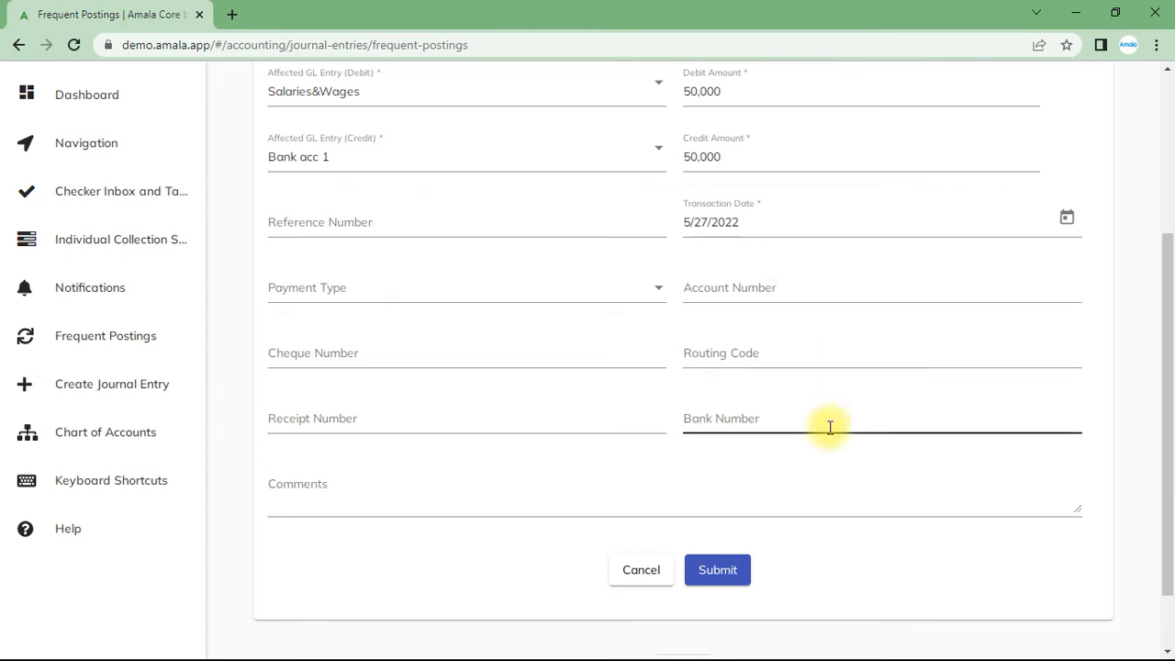
pyautogui.moveTo(1167, 425); pyautogui.dragTo(1159, 474)
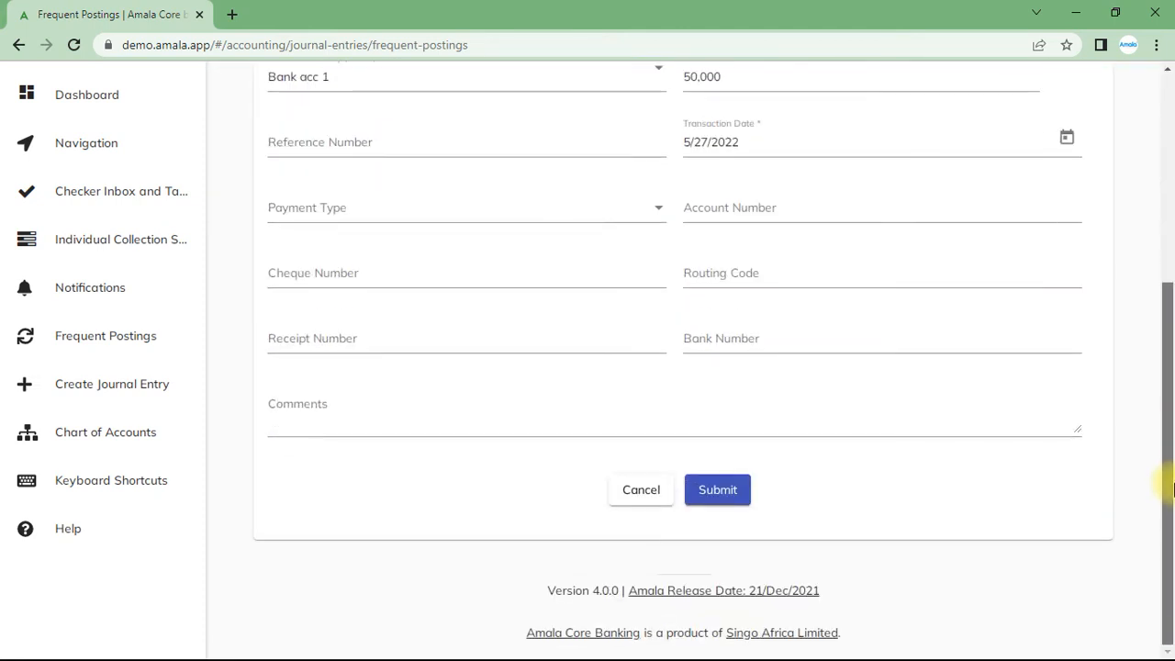
pyautogui.click(717, 489)
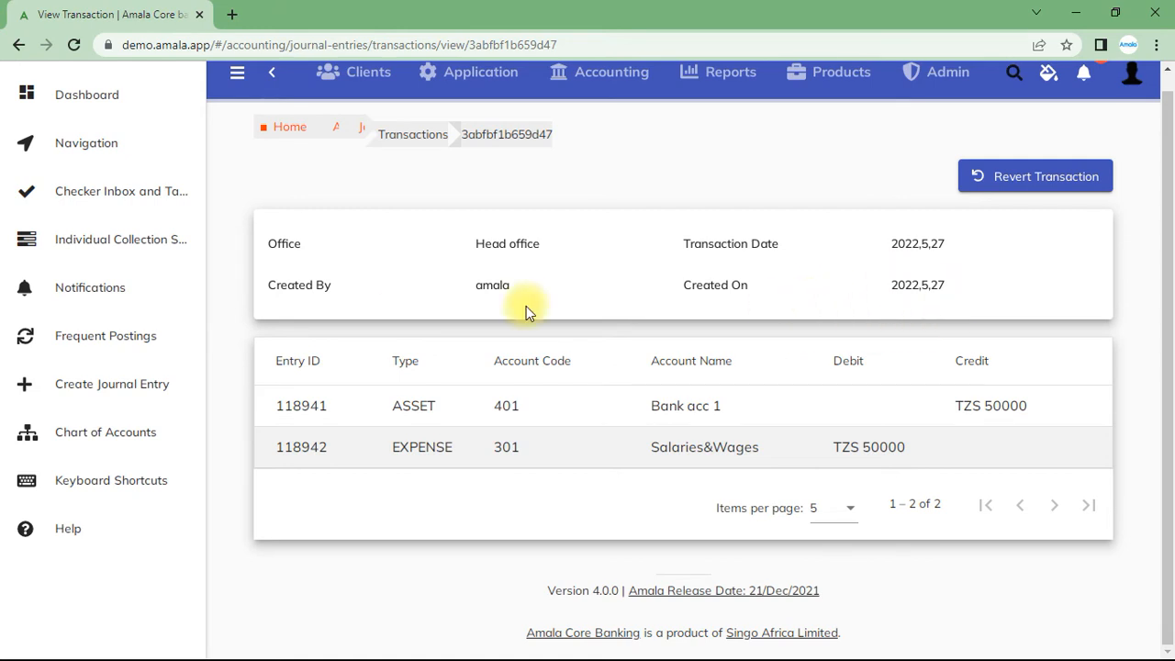
# Open the journal entry search and set its starting transaction date to 5/27/2022
pyautogui.click(303, 367)
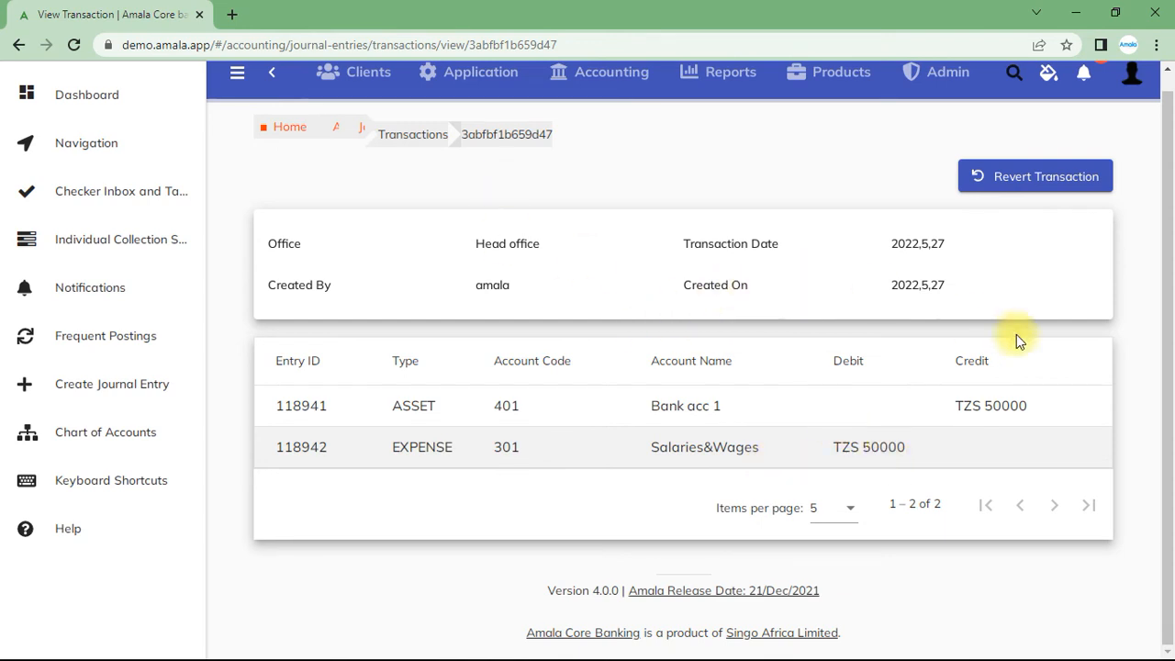
pyautogui.scroll(1, 1161, 367)
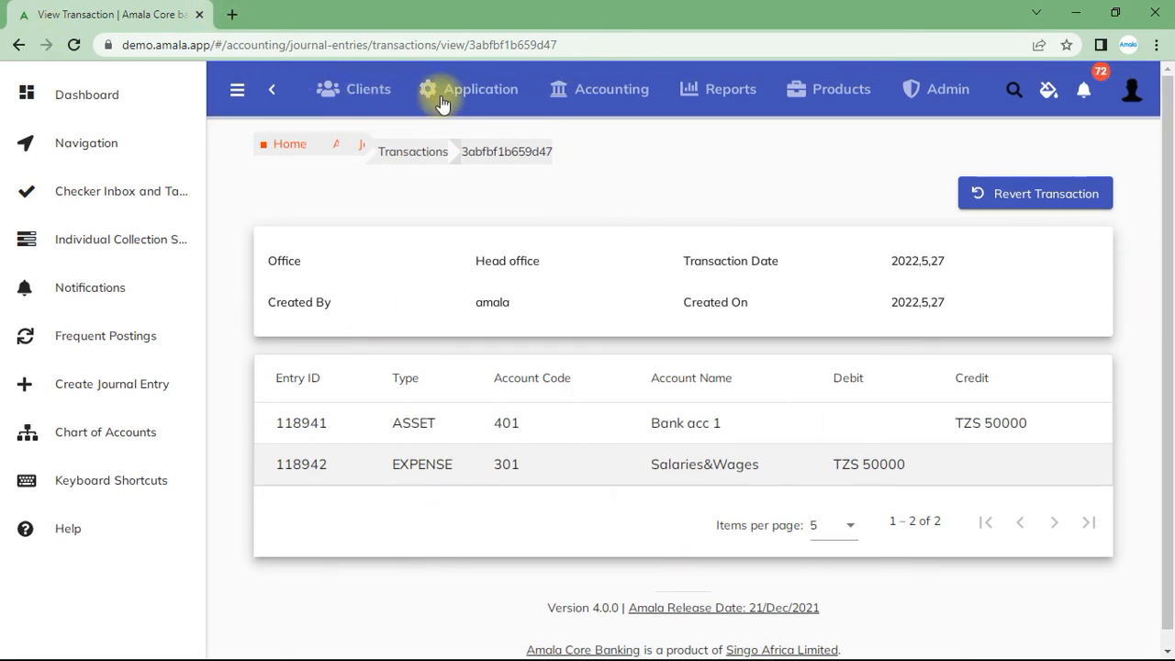
pyautogui.click(632, 99)
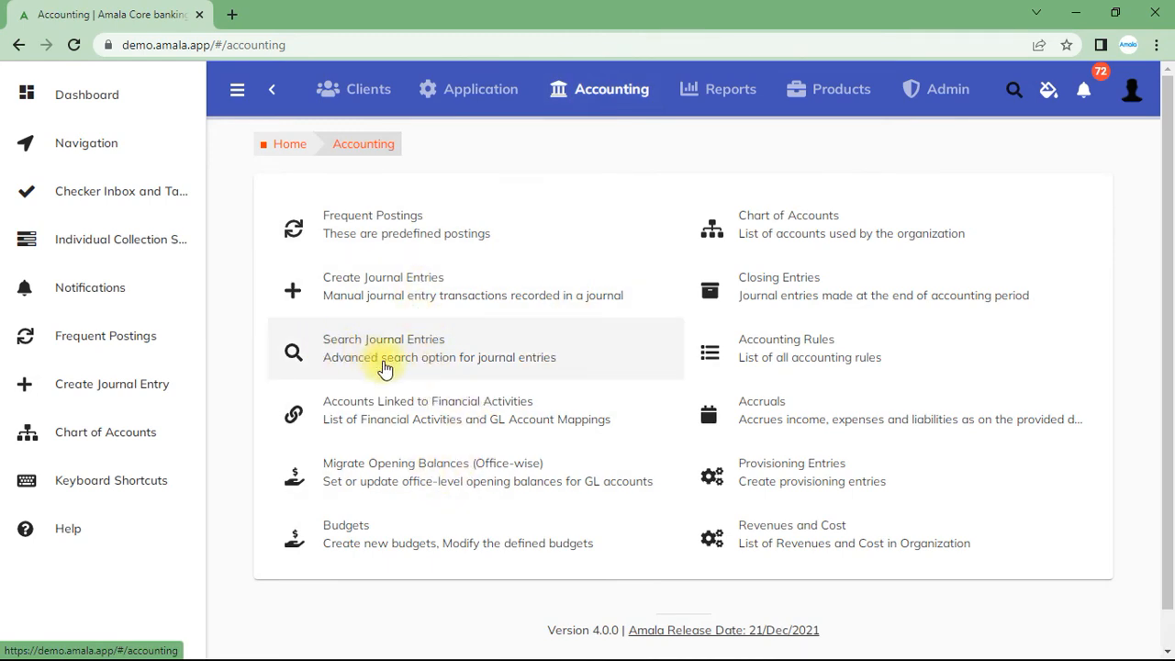
pyautogui.click(438, 350)
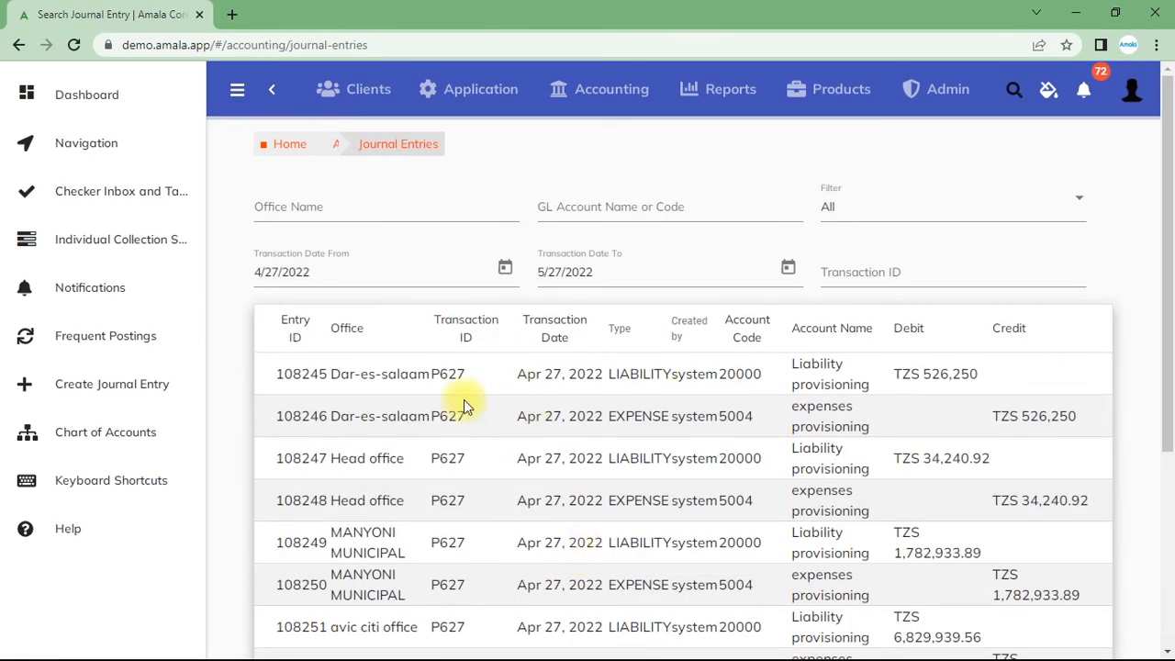
pyautogui.click(504, 267)
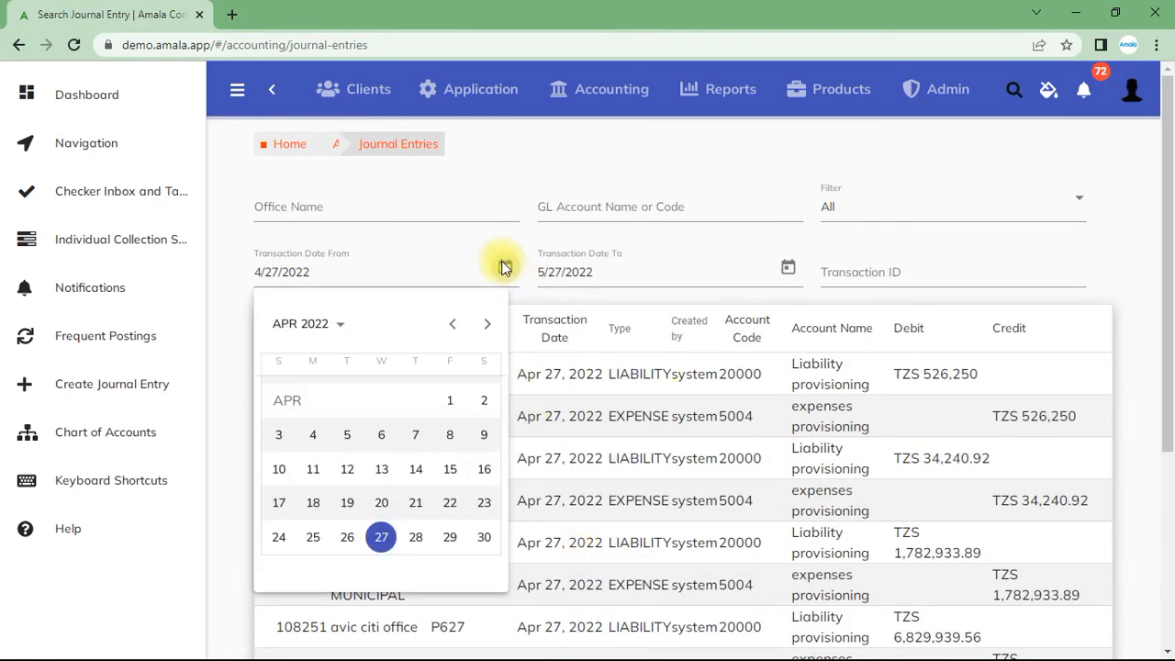
pyautogui.click(487, 325)
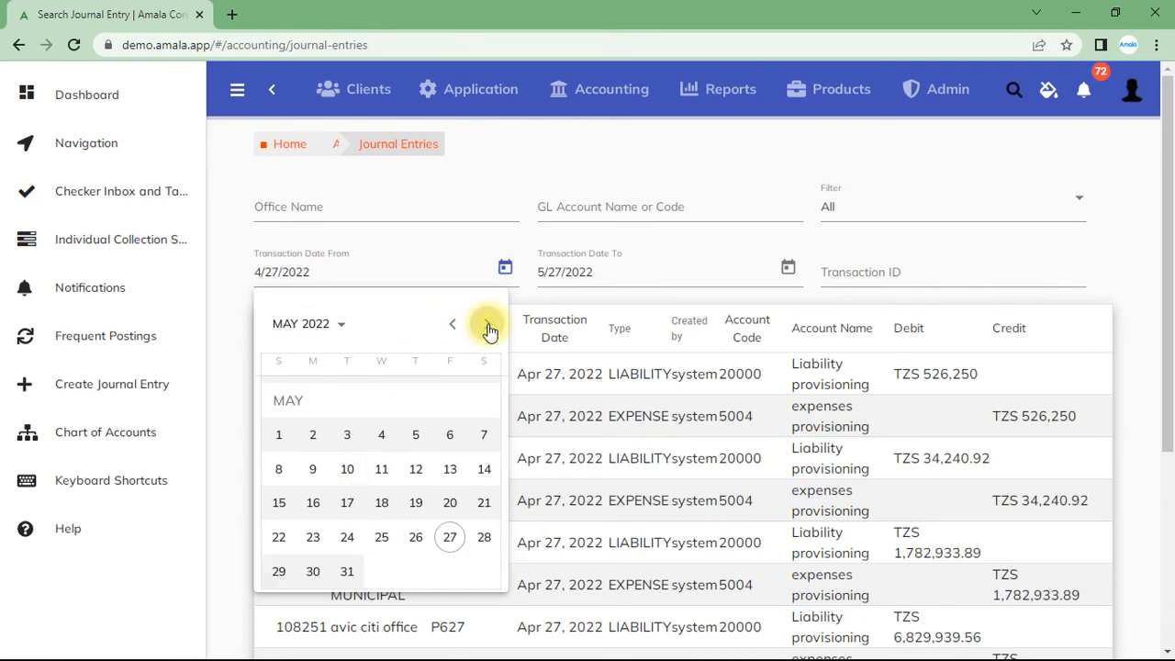
pyautogui.click(450, 537)
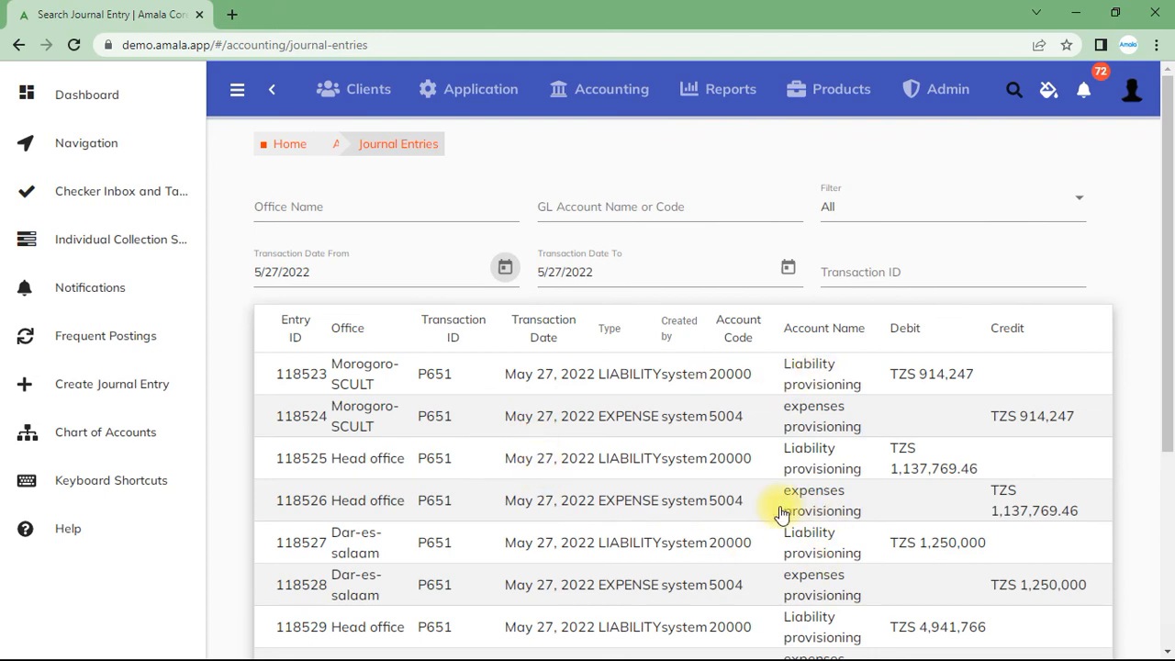
# Go to the last page of the filtered journal entries and examine the most recent postings
pyautogui.moveTo(1167, 394); pyautogui.dragTo(1171, 498)
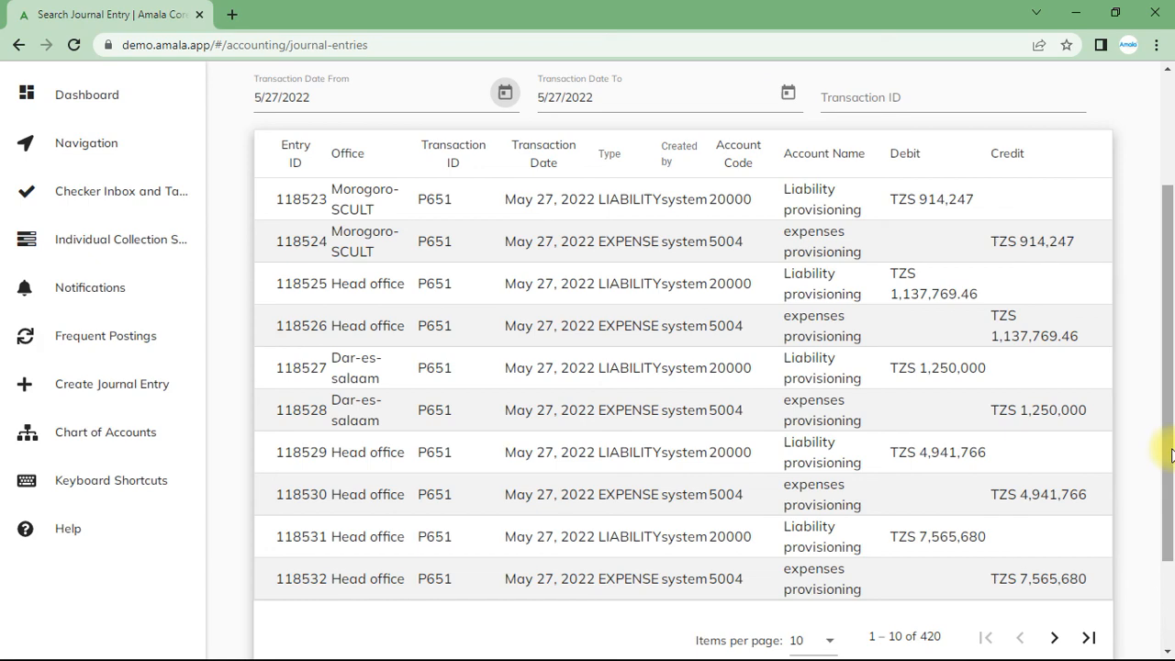
pyautogui.moveTo(1171, 450); pyautogui.dragTo(1171, 500)
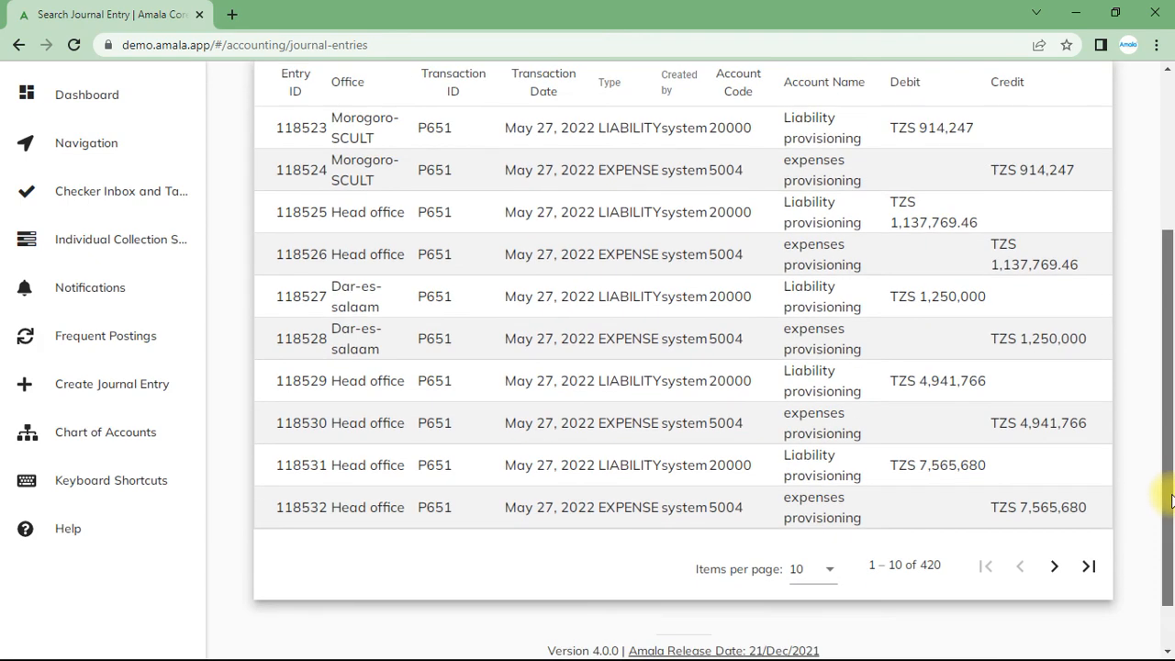
pyautogui.click(1087, 562)
pyautogui.moveTo(1167, 389); pyautogui.dragTo(1170, 581)
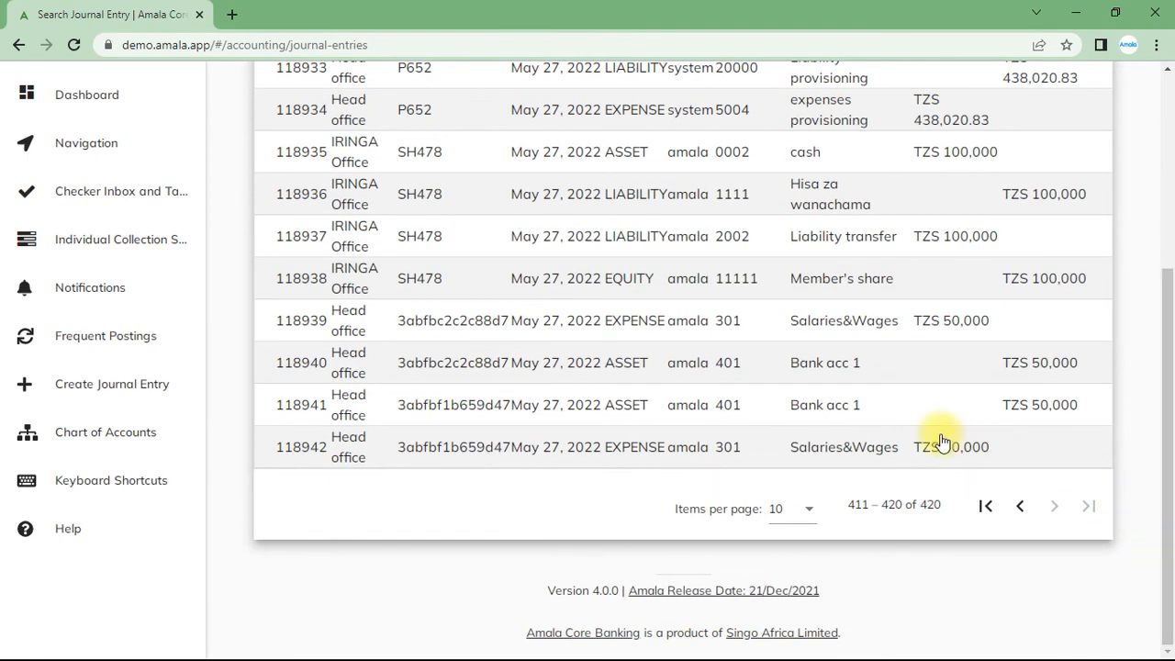